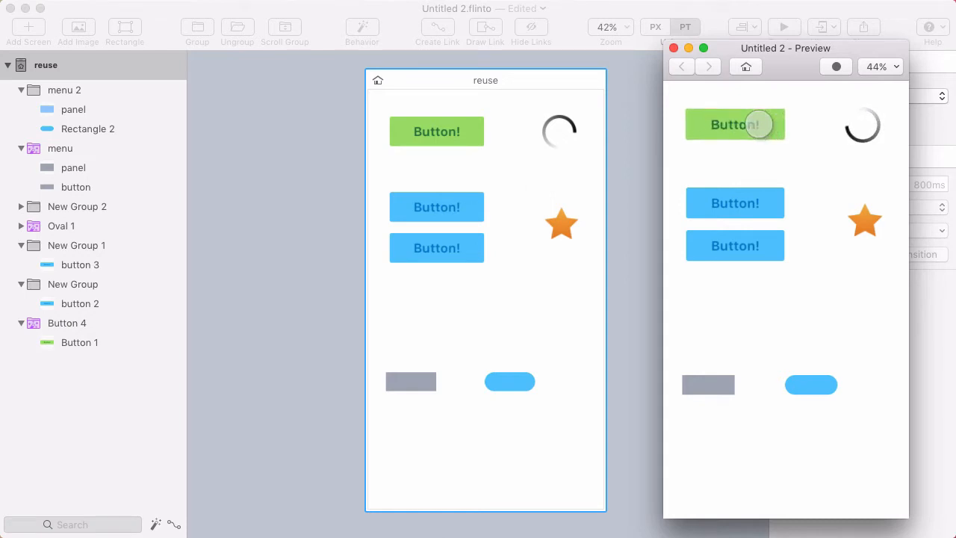
- In the preview, tap the green button, then toggle the grey menu panel open, closed and open again
{"action": "left_click", "coordinate": [758, 124]}
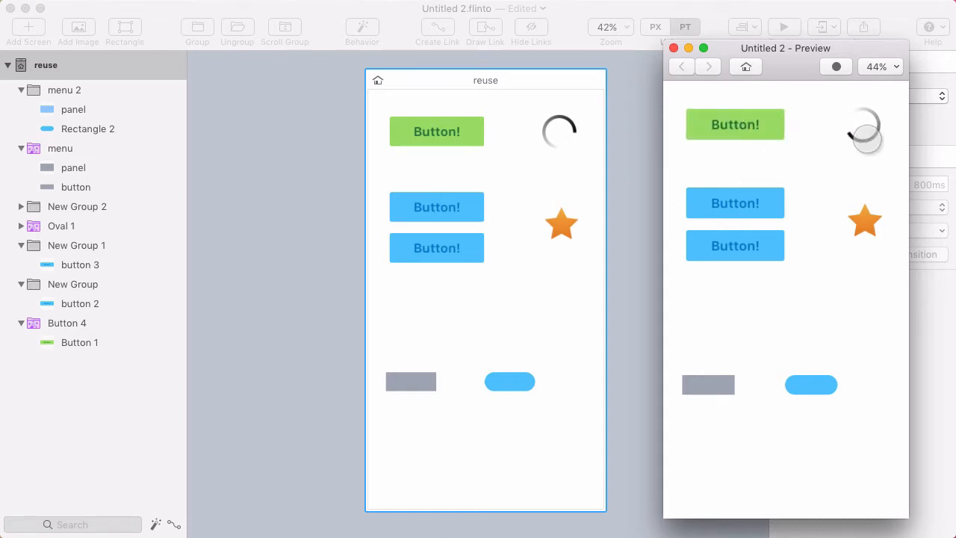
{"action": "left_click", "coordinate": [711, 386]}
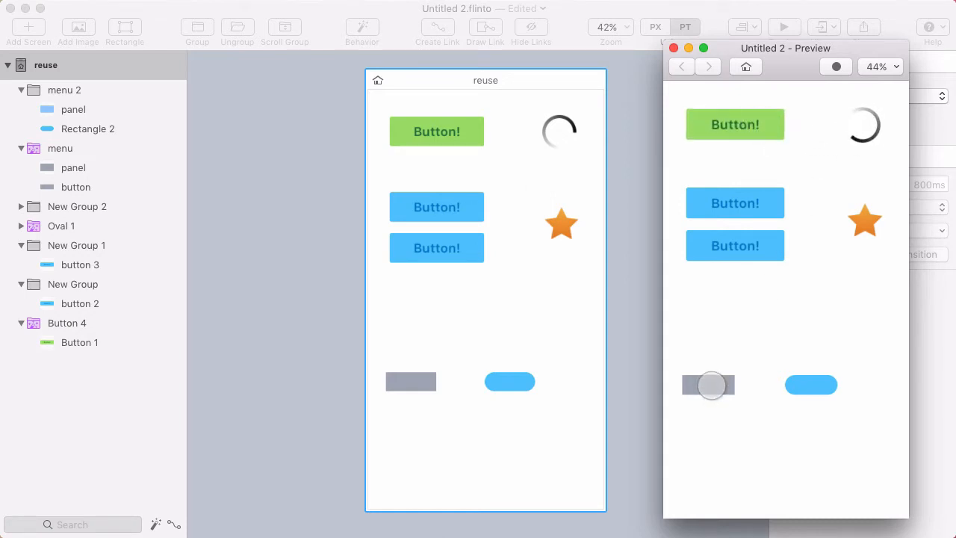
{"action": "left_click", "coordinate": [711, 386]}
{"action": "left_click", "coordinate": [711, 385]}
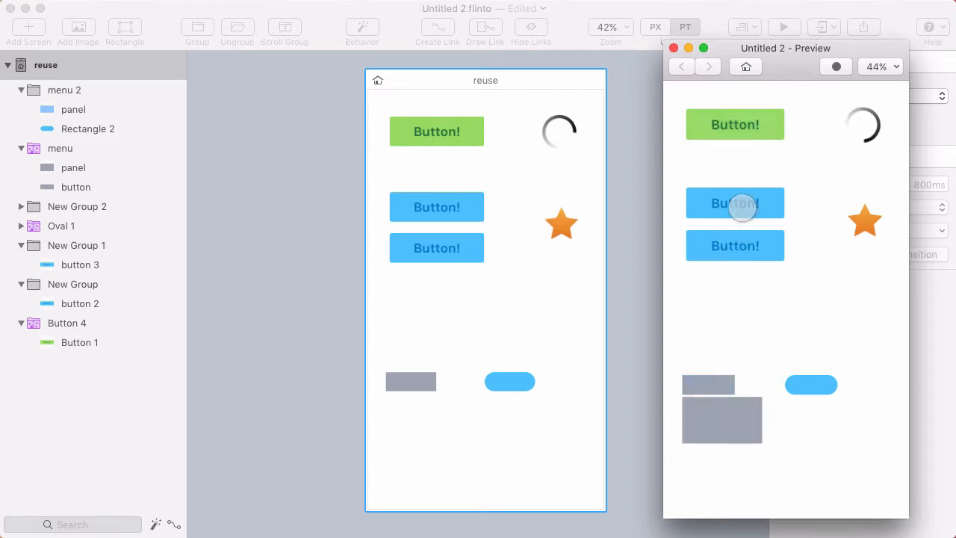
- Tap the blue buttons and the blue pill to check them, then return to the design and select the star
{"action": "left_click", "coordinate": [742, 209]}
{"action": "left_click", "coordinate": [872, 222]}
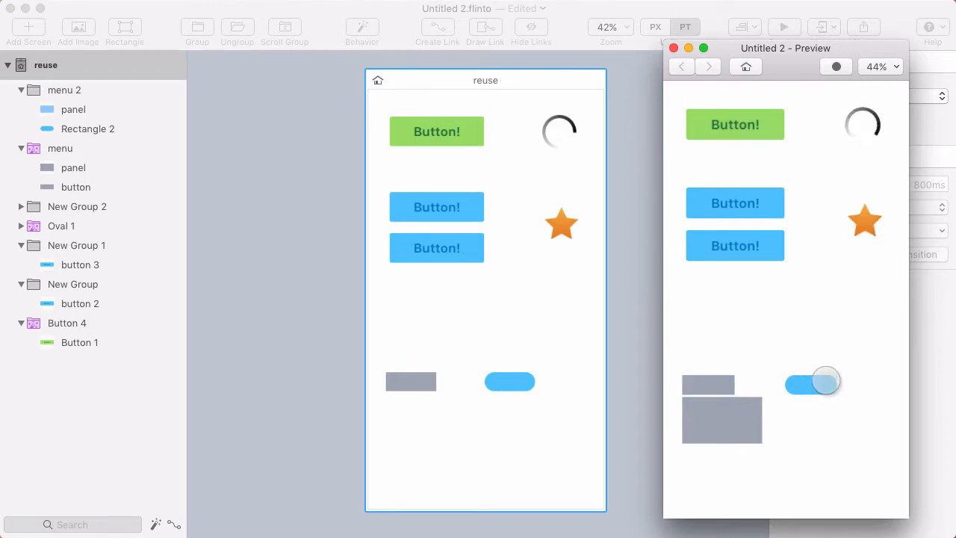
{"action": "left_click", "coordinate": [806, 384]}
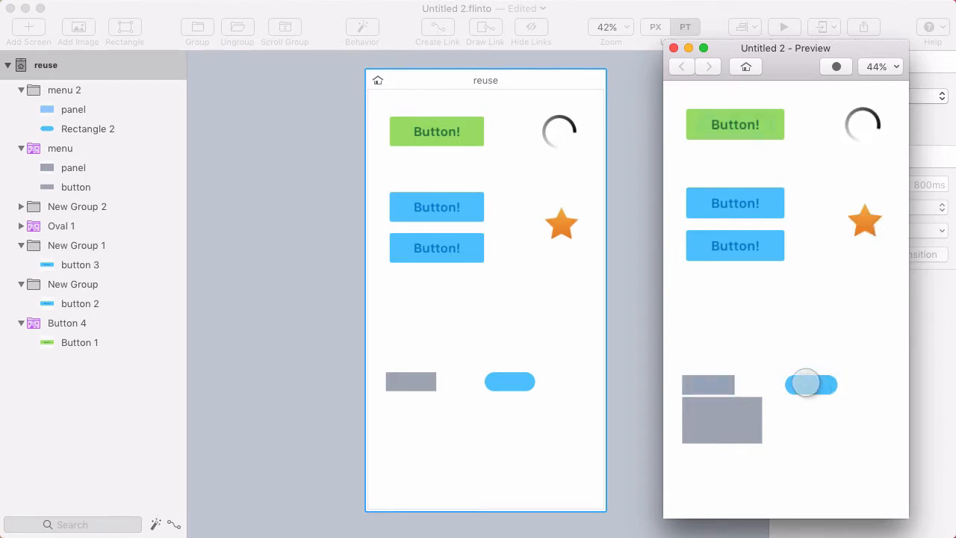
{"action": "left_click", "coordinate": [818, 386]}
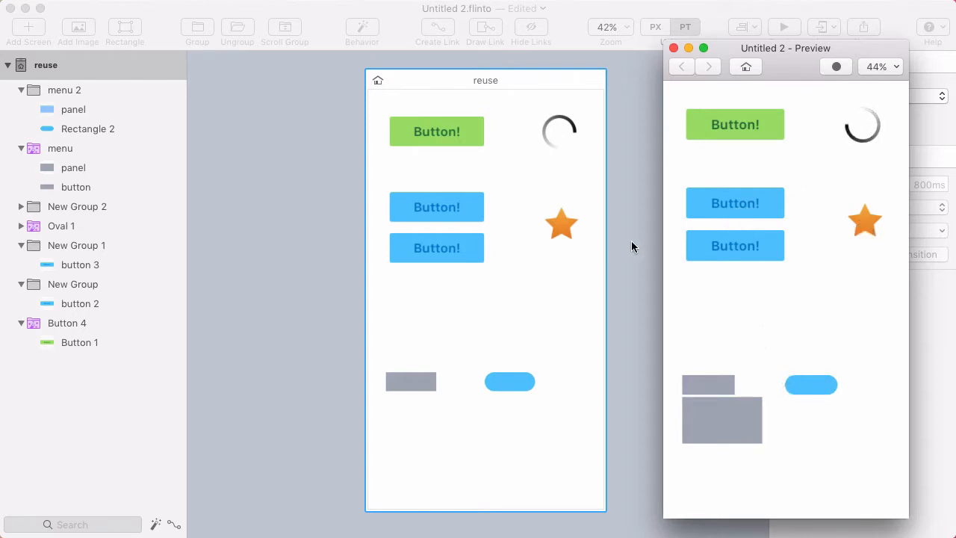
{"action": "left_click", "coordinate": [562, 225]}
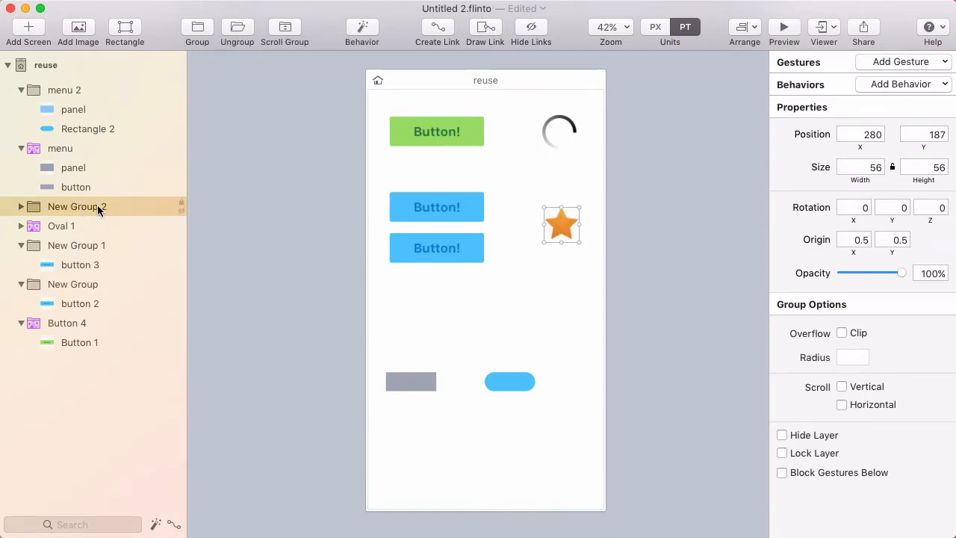
- Expand New Group 2, give it the saved Spin behavior, and preview the spinning star
{"action": "left_click", "coordinate": [20, 207]}
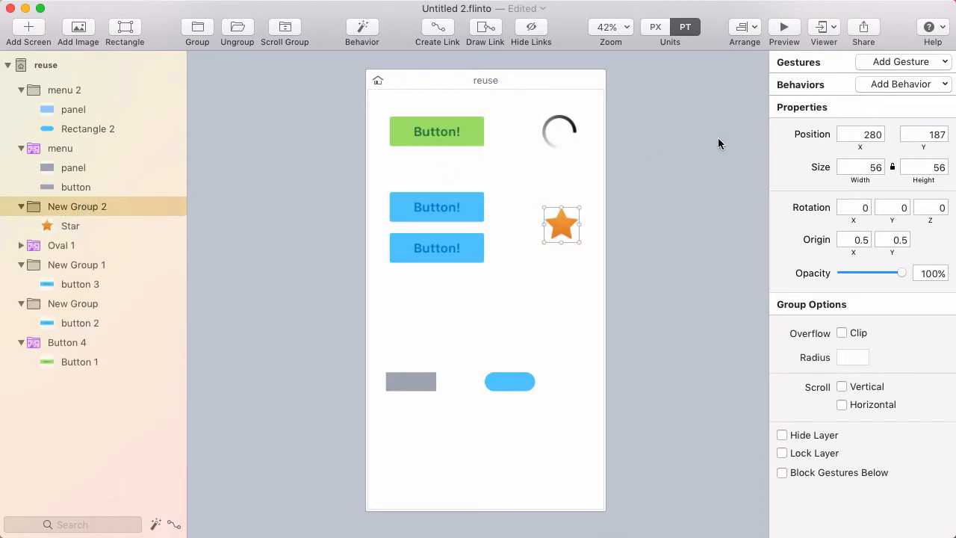
{"action": "left_click", "coordinate": [926, 84]}
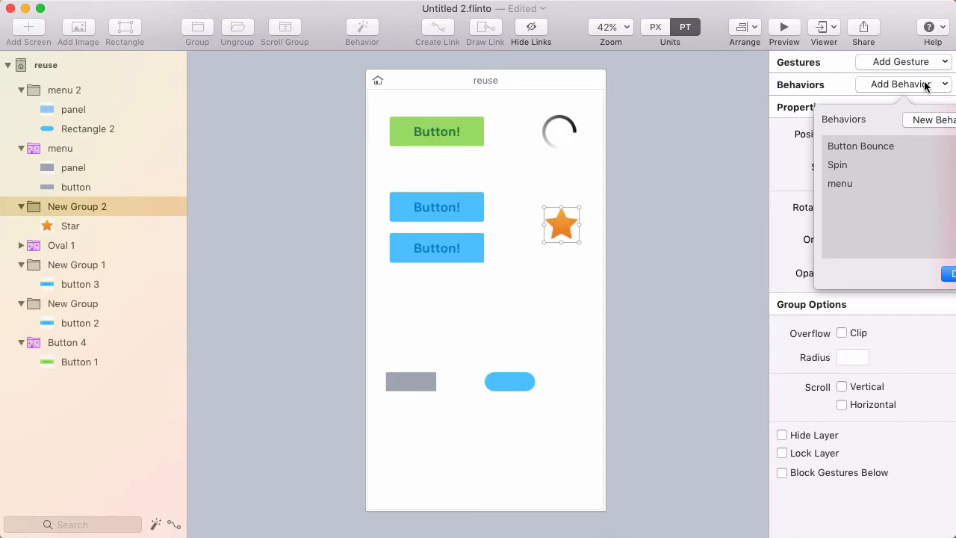
{"action": "left_click", "coordinate": [853, 165]}
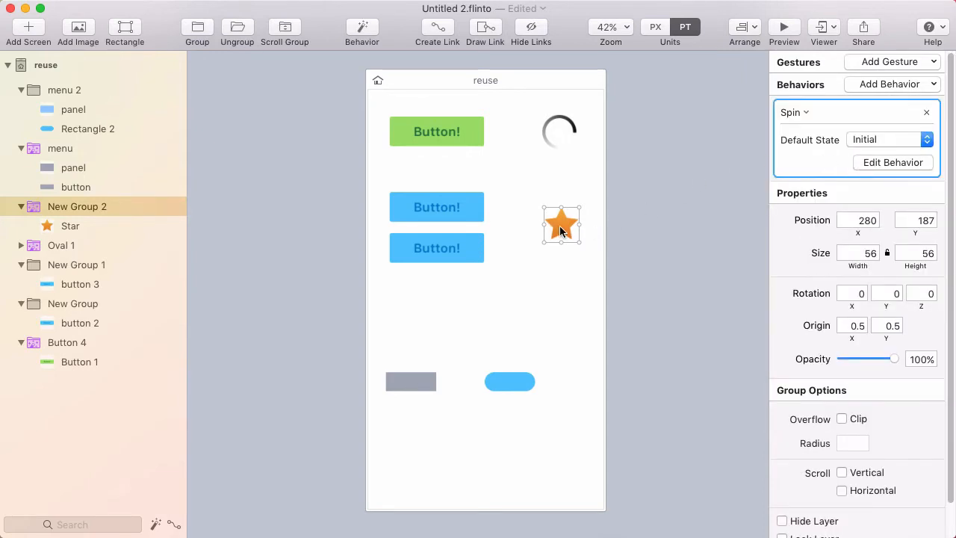
{"action": "left_click", "coordinate": [785, 32]}
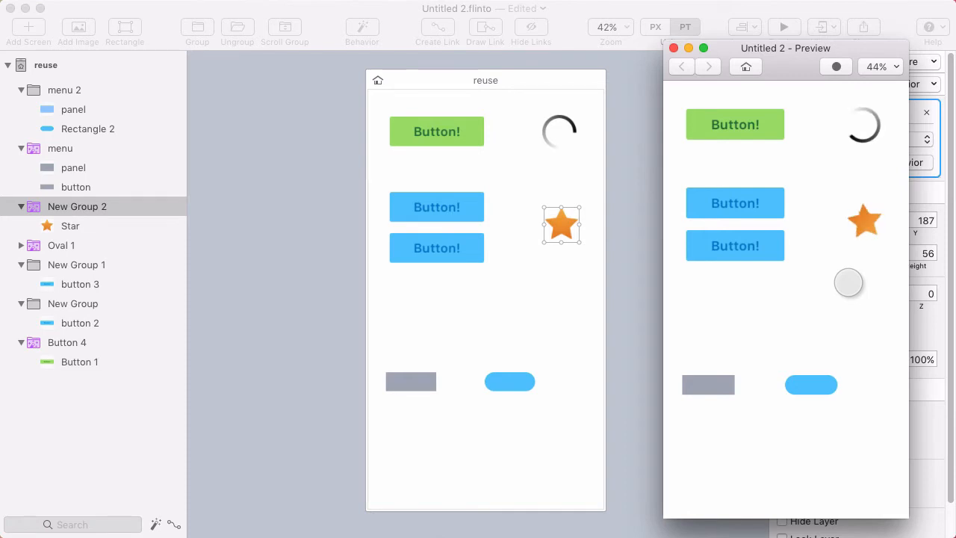
- Select New Group 1 and New Group together and apply the saved Button Bounce behavior
{"action": "left_click", "coordinate": [441, 257]}
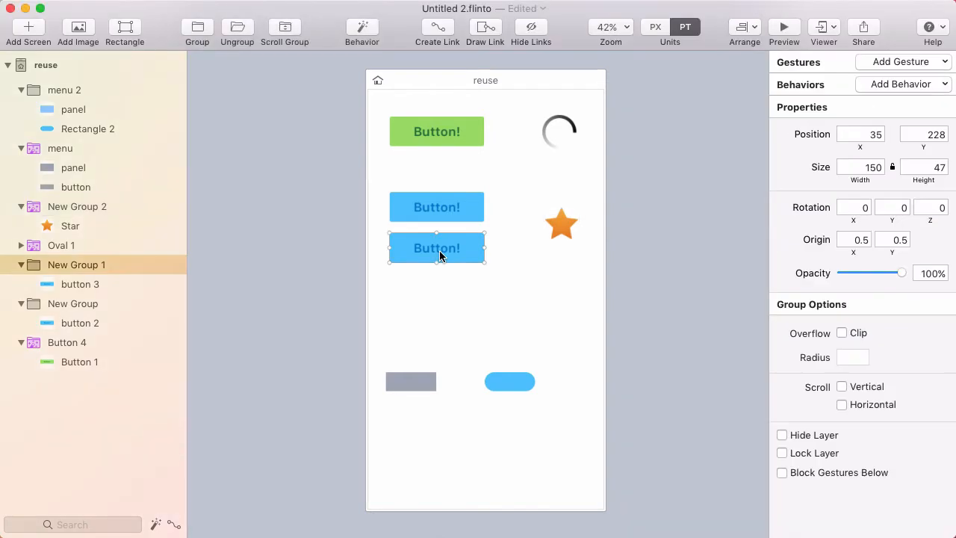
{"action": "left_click", "coordinate": [65, 304], "text": "super"}
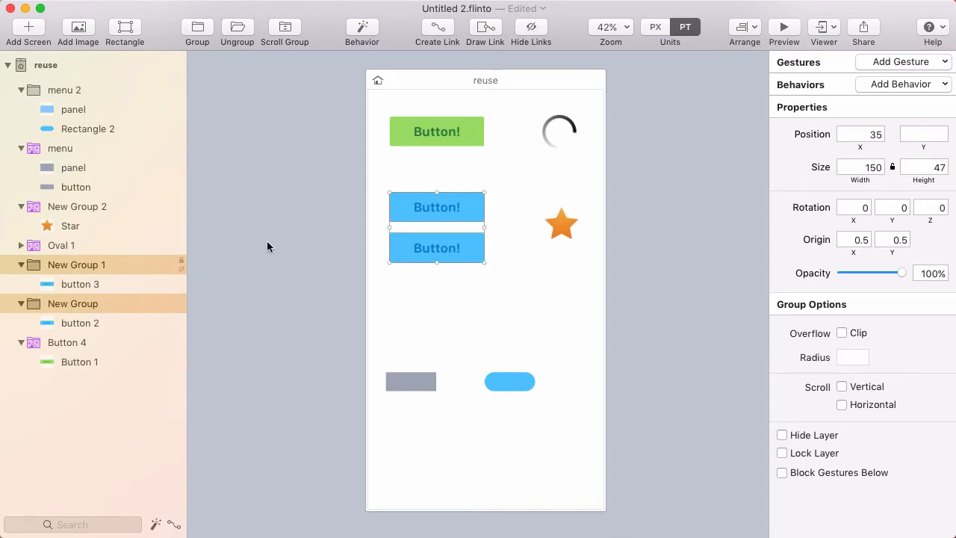
{"action": "left_click", "coordinate": [909, 83]}
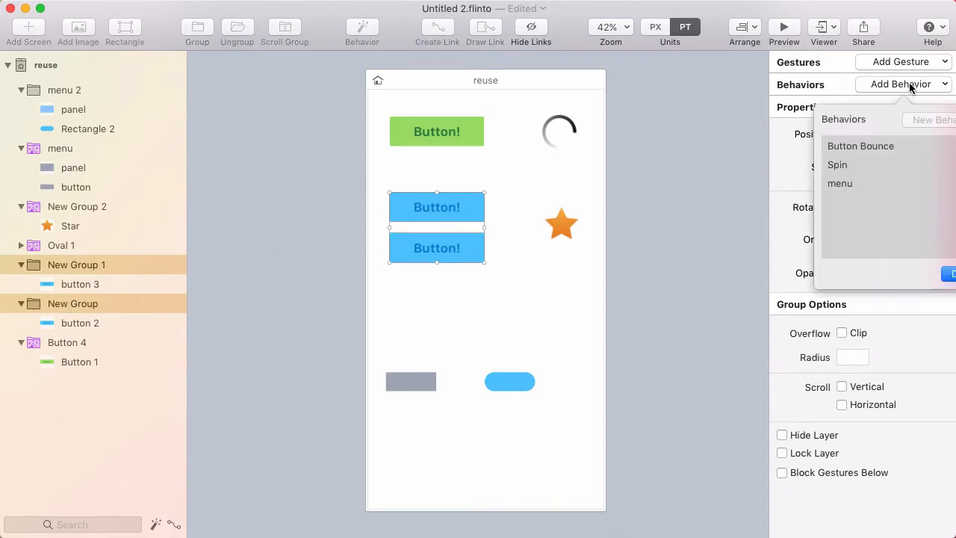
{"action": "double_click", "coordinate": [870, 146]}
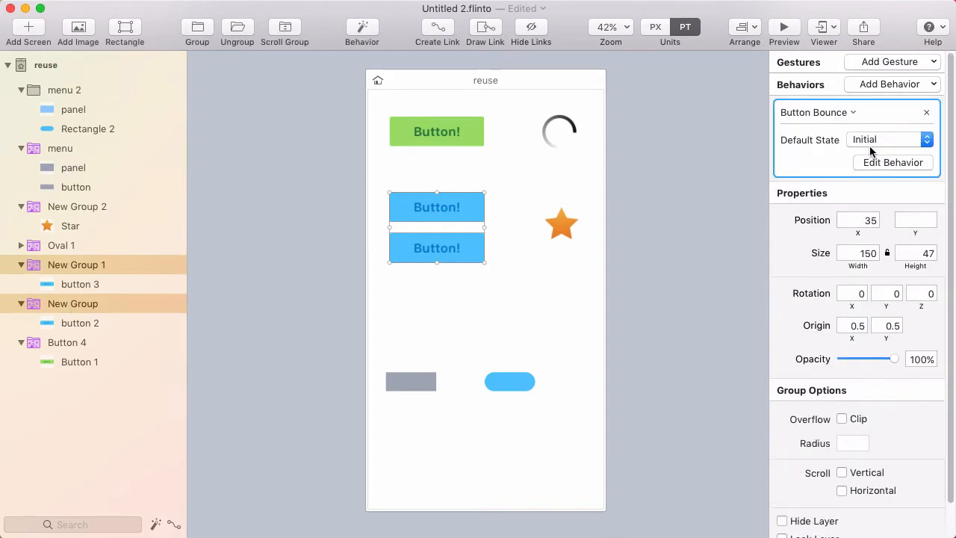
- Test the bounce on both blue buttons in the preview, then open the upper group's Button Bounce for editing
{"action": "key", "text": "super+p"}
{"action": "left_click", "coordinate": [734, 201]}
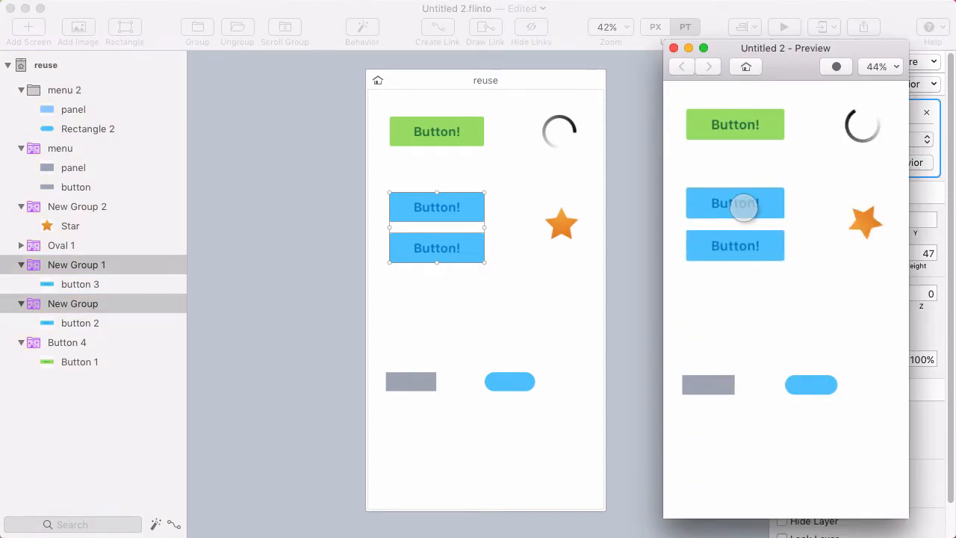
{"action": "left_click", "coordinate": [743, 209]}
{"action": "left_click", "coordinate": [737, 203]}
{"action": "left_click", "coordinate": [736, 246]}
{"action": "left_click", "coordinate": [437, 209]}
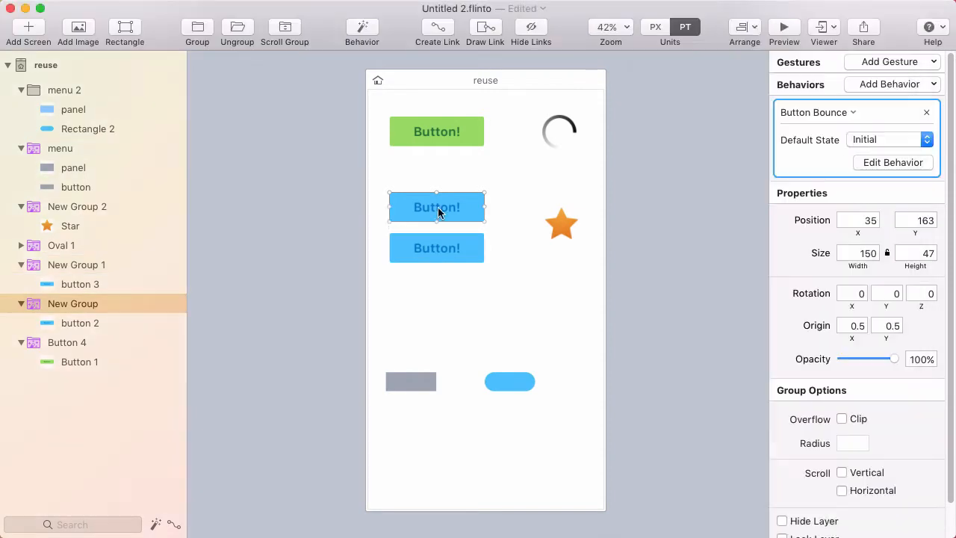
{"action": "left_click", "coordinate": [899, 163]}
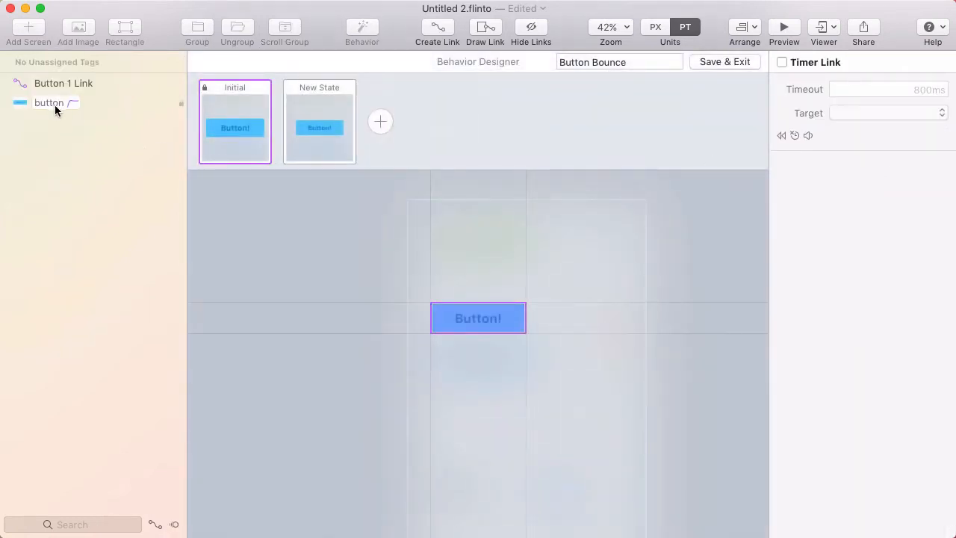
- In Button Bounce's Behavior Designer, assign the 'button' tag to the 'button 2' layer
{"action": "left_click", "coordinate": [19, 108]}
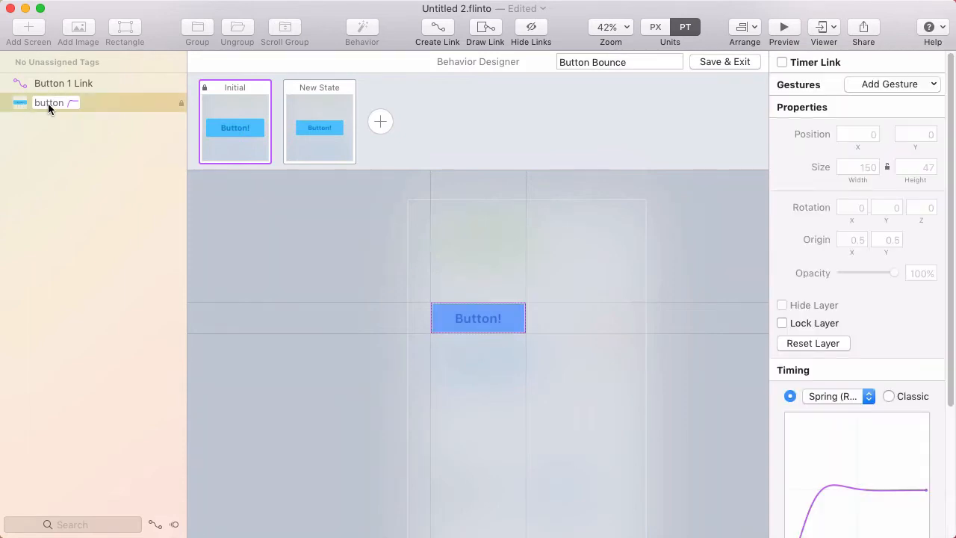
{"action": "left_click_drag", "start_coordinate": [101, 105], "coordinate": [99, 103]}
{"action": "left_click_drag", "start_coordinate": [99, 103], "coordinate": [98, 103]}
- Save Button Bounce, review the menu group's behavior states, save it, and select menu 2
{"action": "left_click", "coordinate": [712, 61]}
{"action": "left_click", "coordinate": [395, 378]}
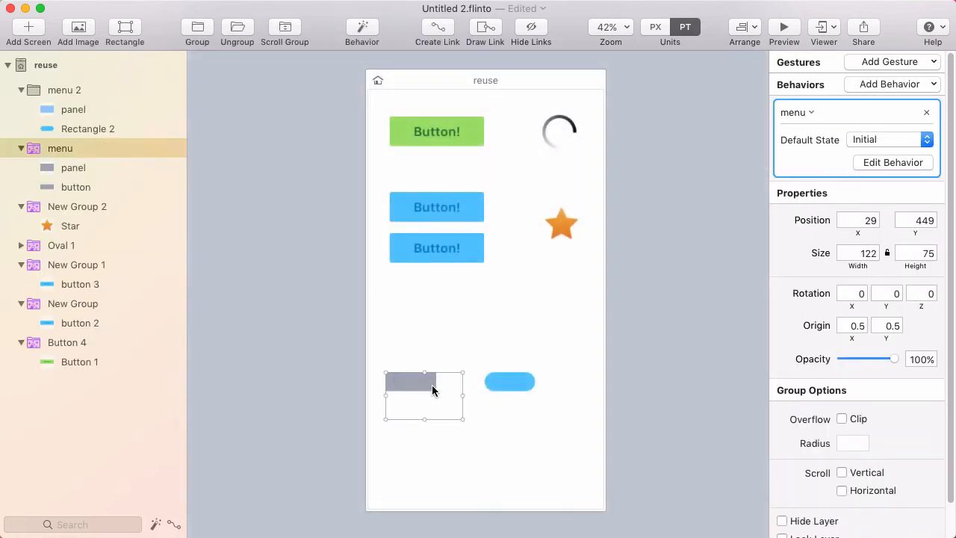
{"action": "left_click", "coordinate": [878, 161]}
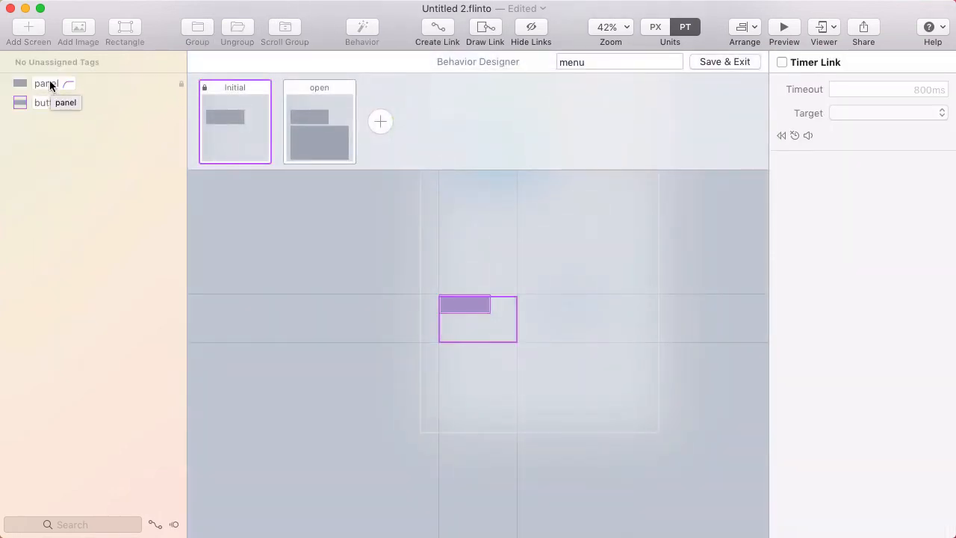
{"action": "left_click", "coordinate": [711, 62]}
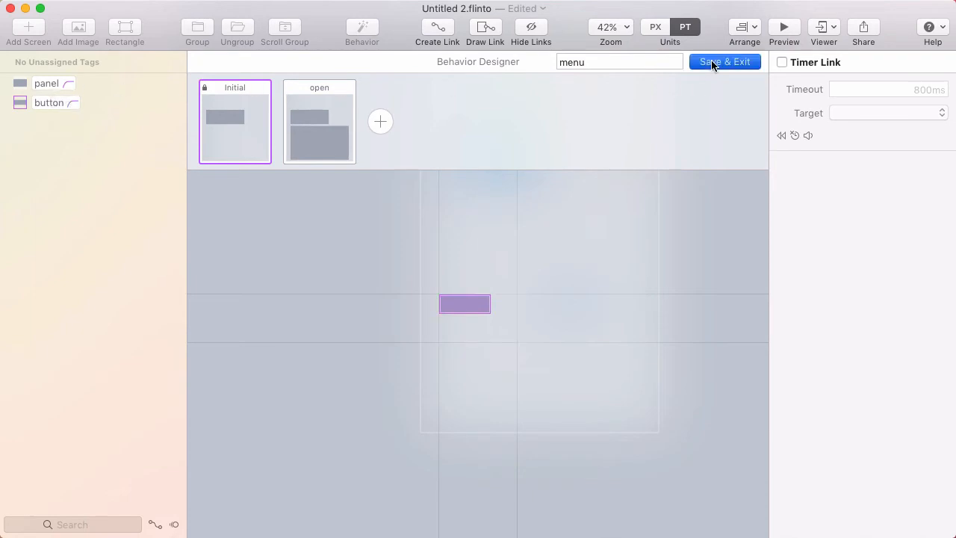
{"action": "left_click", "coordinate": [504, 388]}
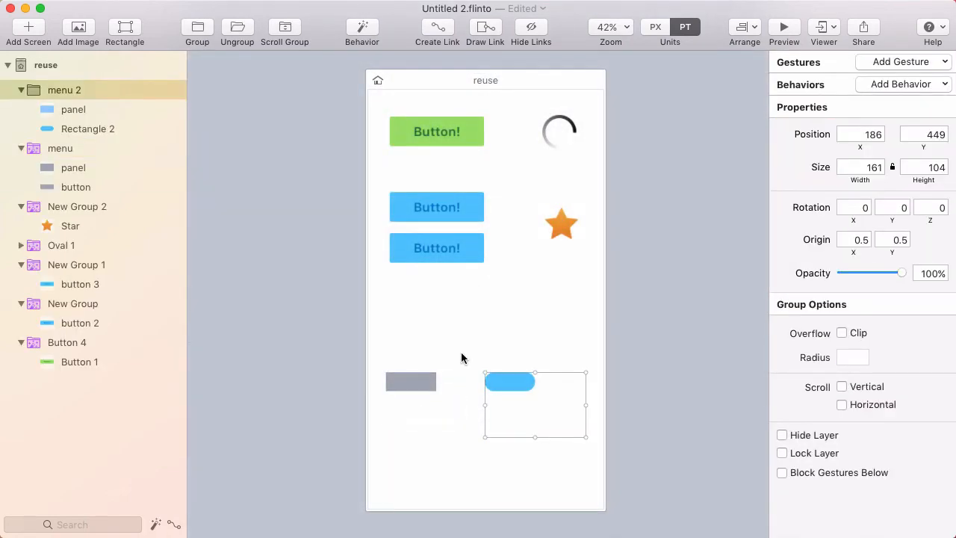
- Apply the saved 'menu' behavior to the menu 2 group, open the preview, and return to the document
{"action": "left_click", "coordinate": [76, 110]}
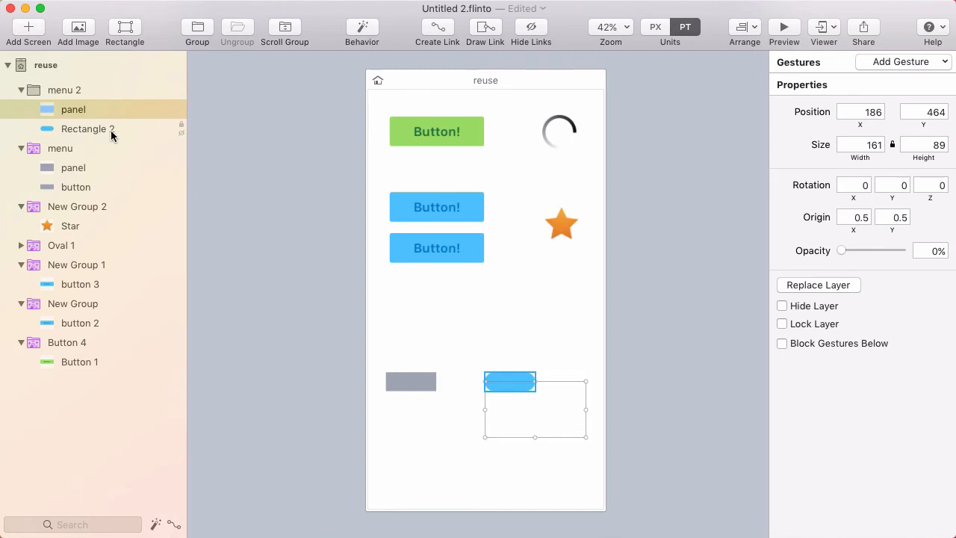
{"action": "left_click", "coordinate": [74, 95]}
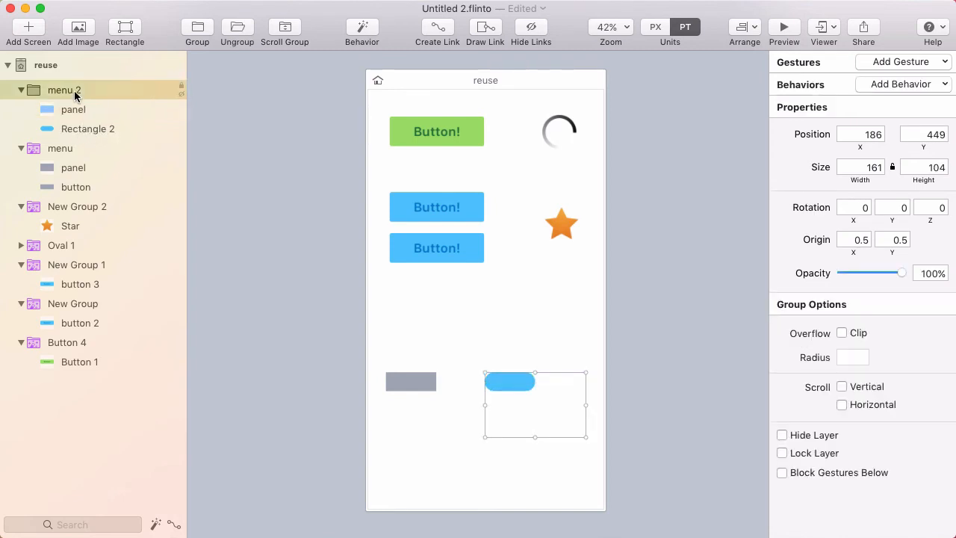
{"action": "left_click", "coordinate": [883, 85]}
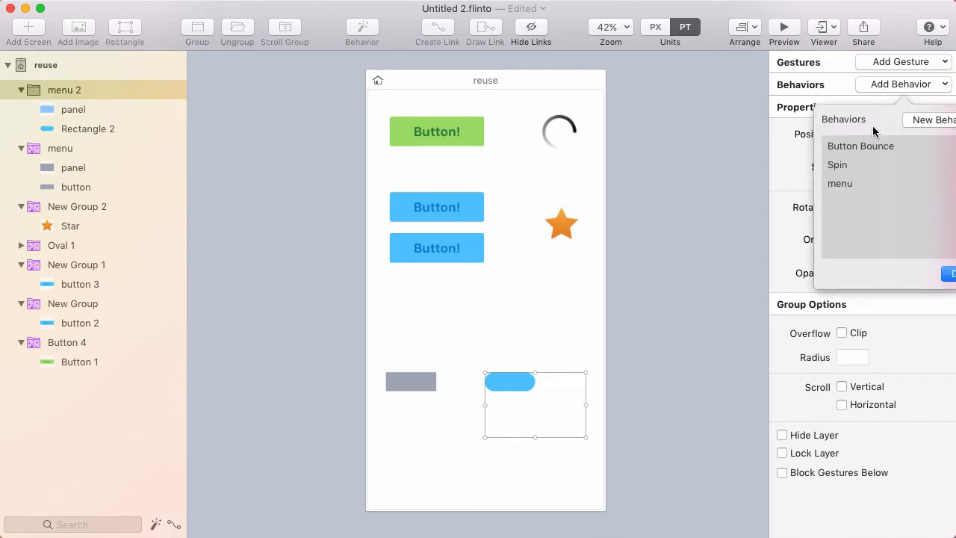
{"action": "double_click", "coordinate": [862, 183]}
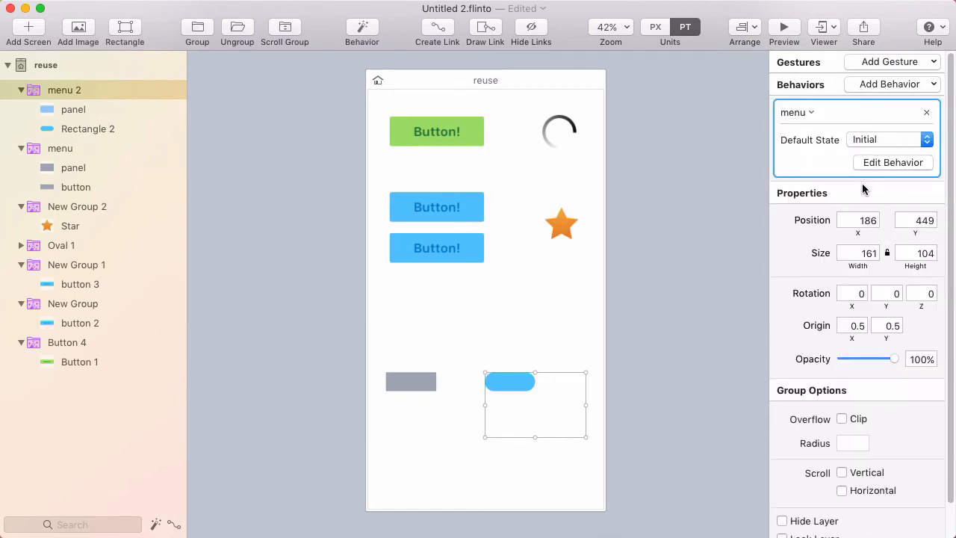
{"action": "left_click", "coordinate": [793, 33]}
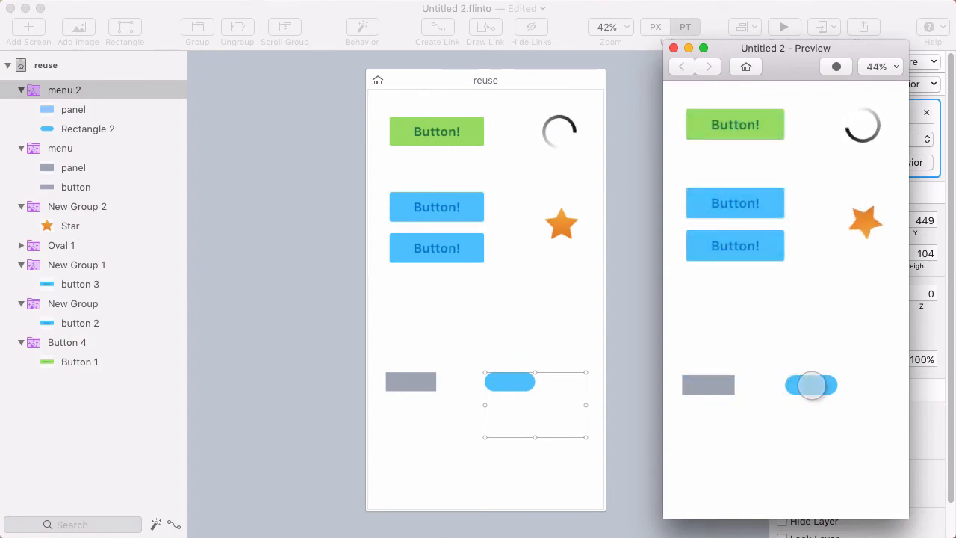
{"action": "left_click", "coordinate": [638, 280]}
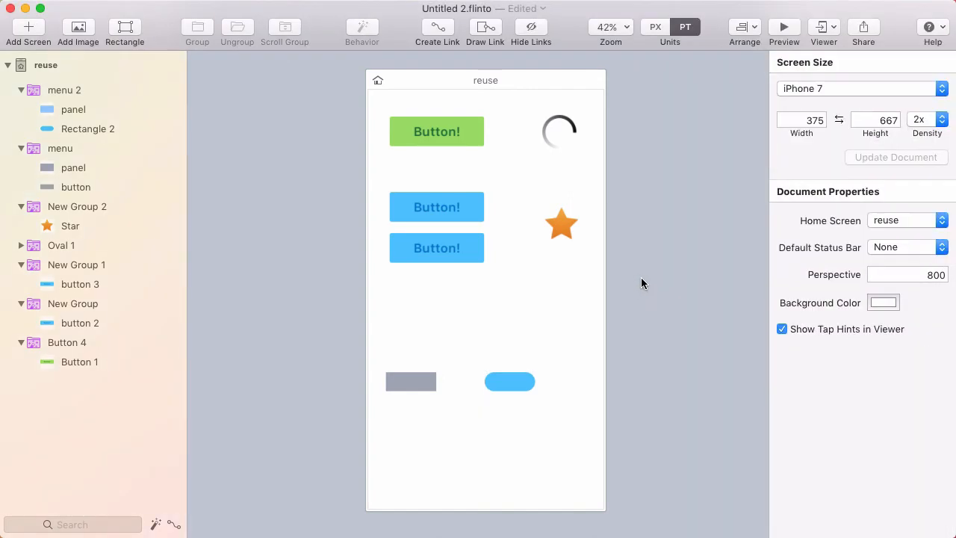
- Open menu 2's menu behavior, tag Rectangle 2 with 'button', and check the open state's Tap link to Initial
{"action": "left_click", "coordinate": [79, 89]}
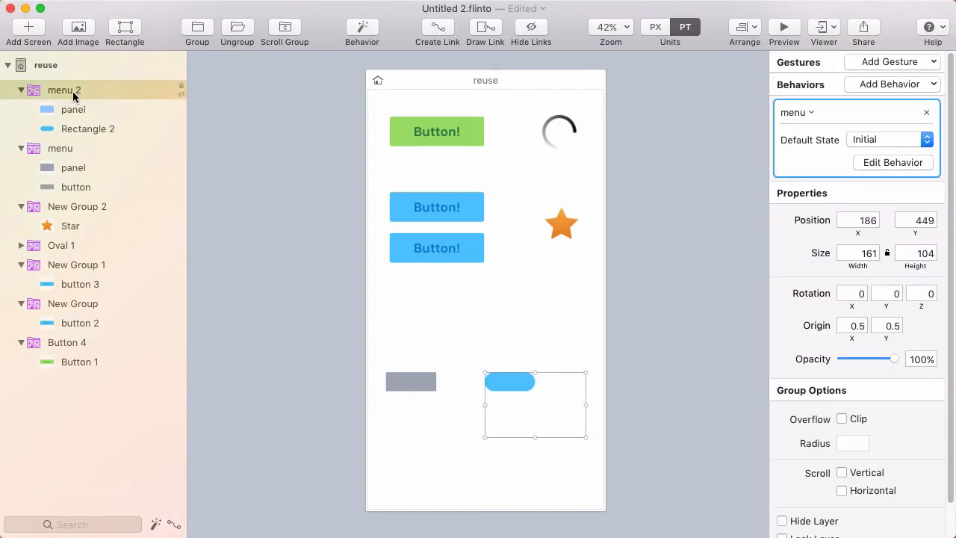
{"action": "left_click", "coordinate": [869, 162]}
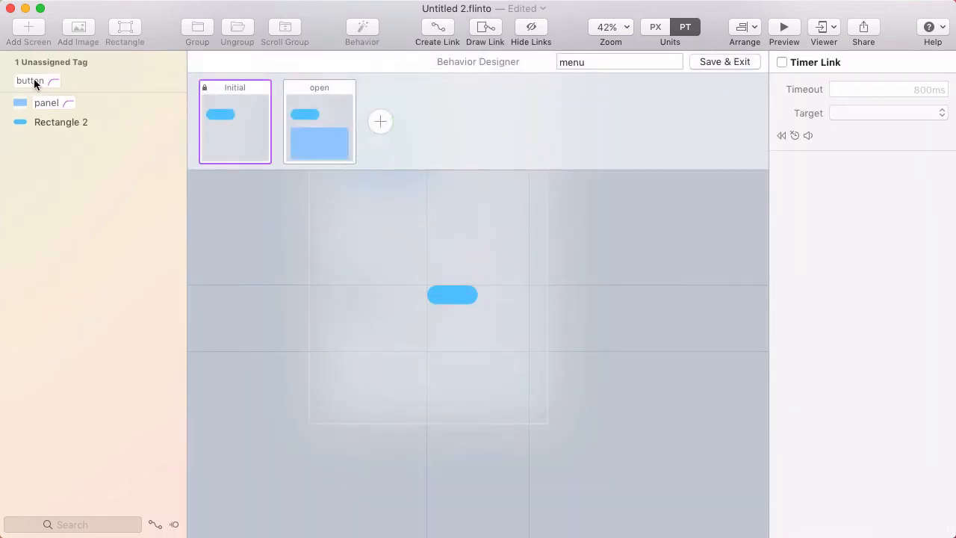
{"action": "left_click_drag", "start_coordinate": [67, 79], "coordinate": [121, 120]}
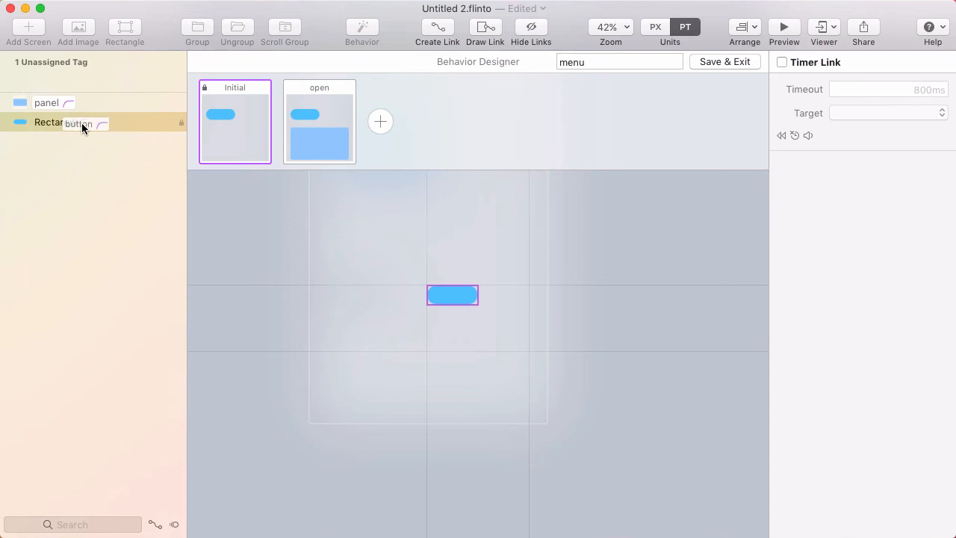
{"action": "left_click_drag", "start_coordinate": [51, 121], "coordinate": [50, 121]}
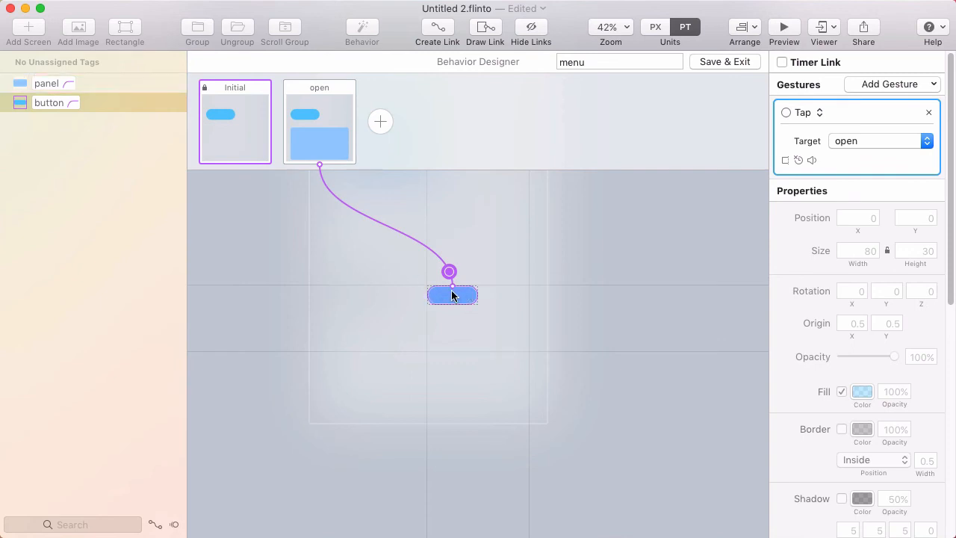
{"action": "left_click", "coordinate": [300, 119]}
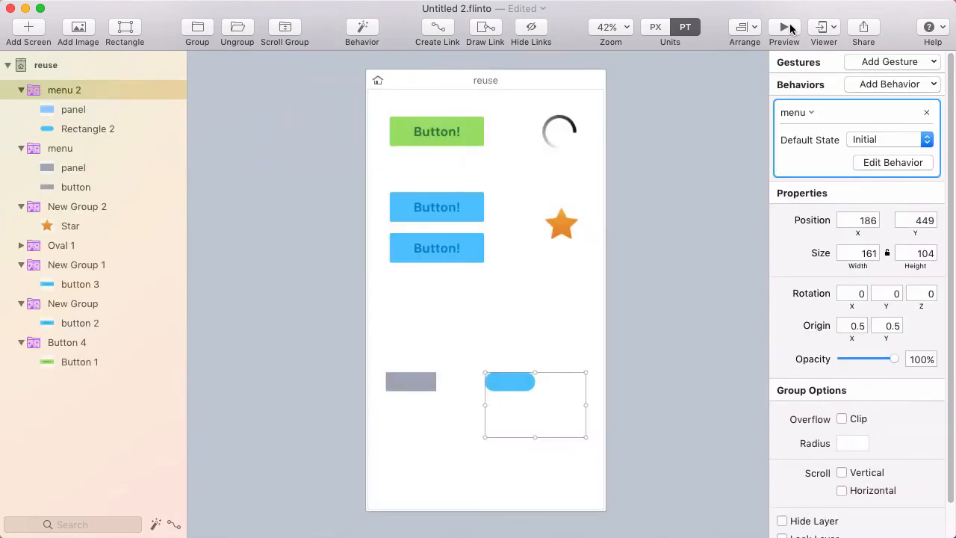
- Save the menu behavior, preview it, and tap the blue pill four times to open and close the panel
{"action": "left_click", "coordinate": [788, 28]}
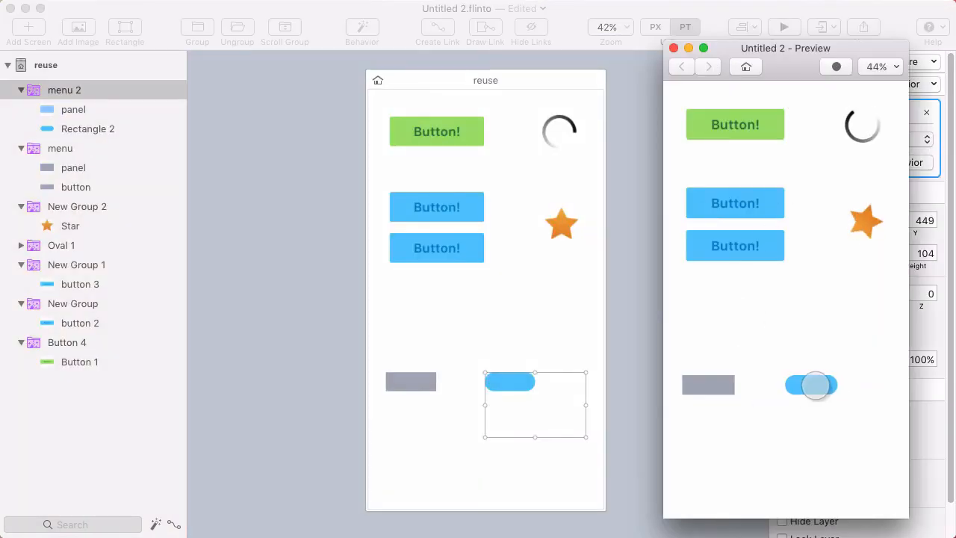
{"action": "left_click", "coordinate": [816, 386]}
{"action": "left_click", "coordinate": [815, 385]}
{"action": "left_click", "coordinate": [815, 385]}
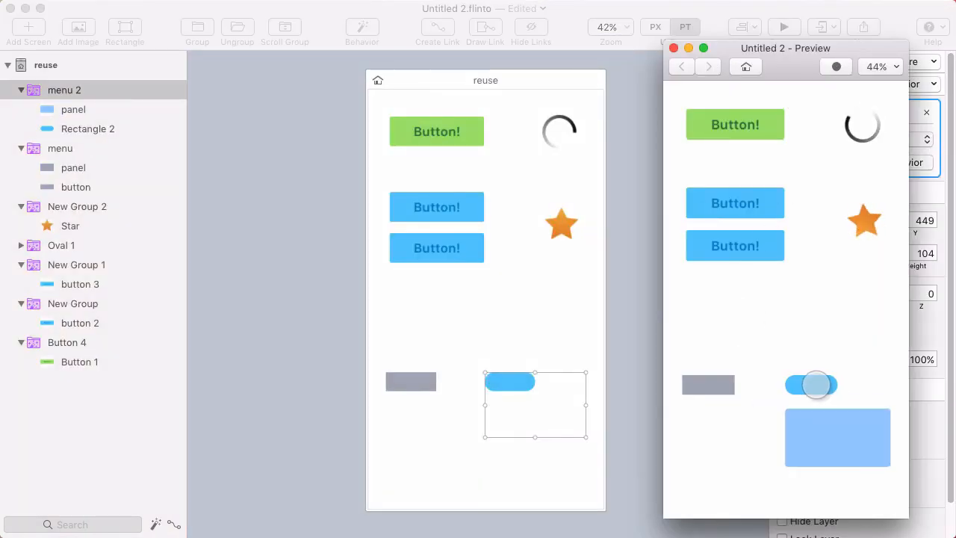
{"action": "left_click", "coordinate": [815, 385]}
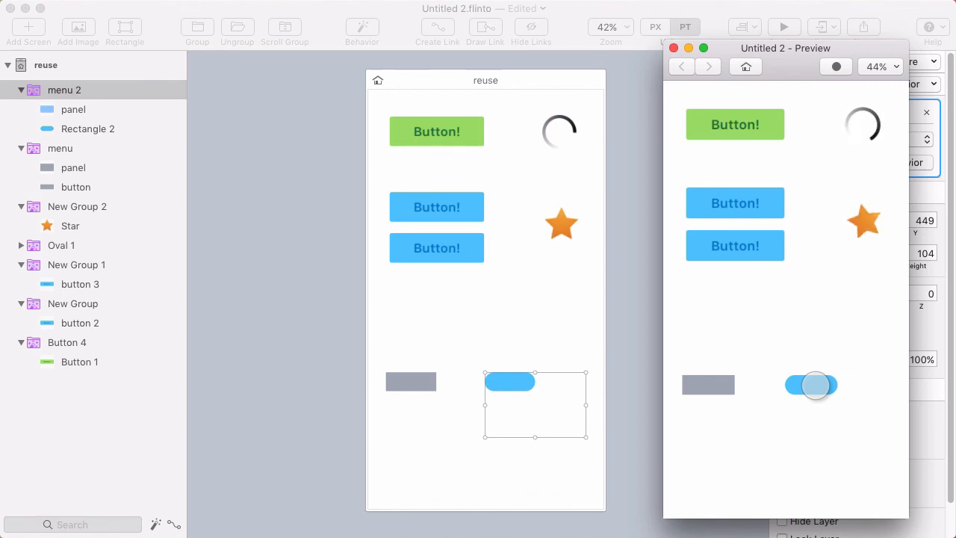